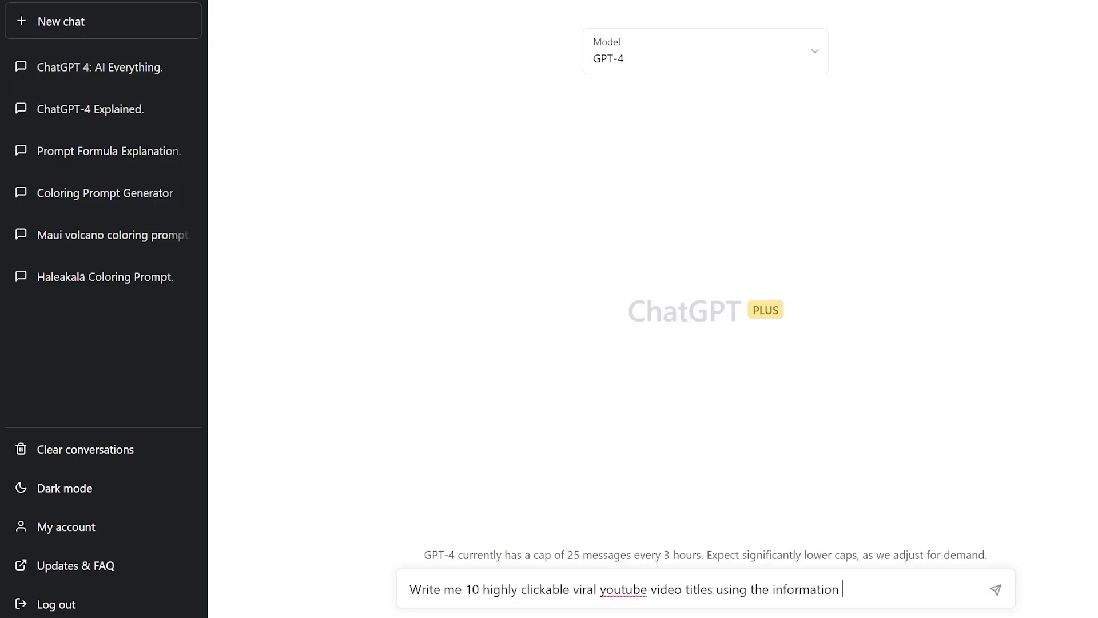
- Paste the request for 10 viral YouTube video titles into the GPT-4 chat and send it
text(bpage)
text(https://economictimes.indiatimes.com/news/how-to/whats-chat-gpt-4-everything-you-should-know-about-ai-that-not-only-answers-but-questions/articleshow/98679818.cms?from=mdr)
key(Return)
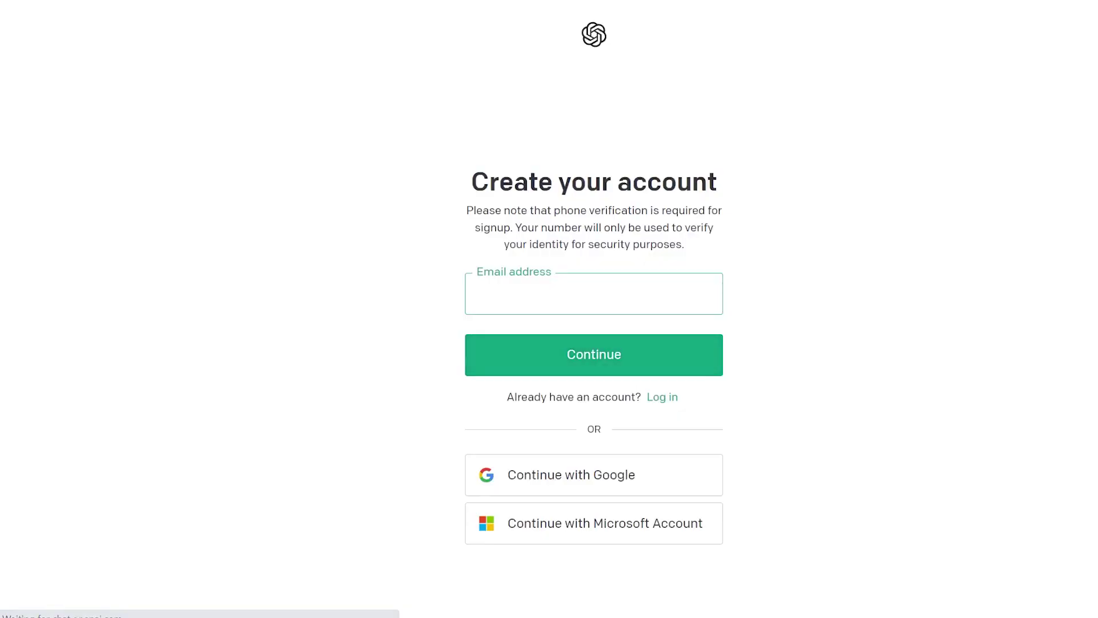
click(671, 309)
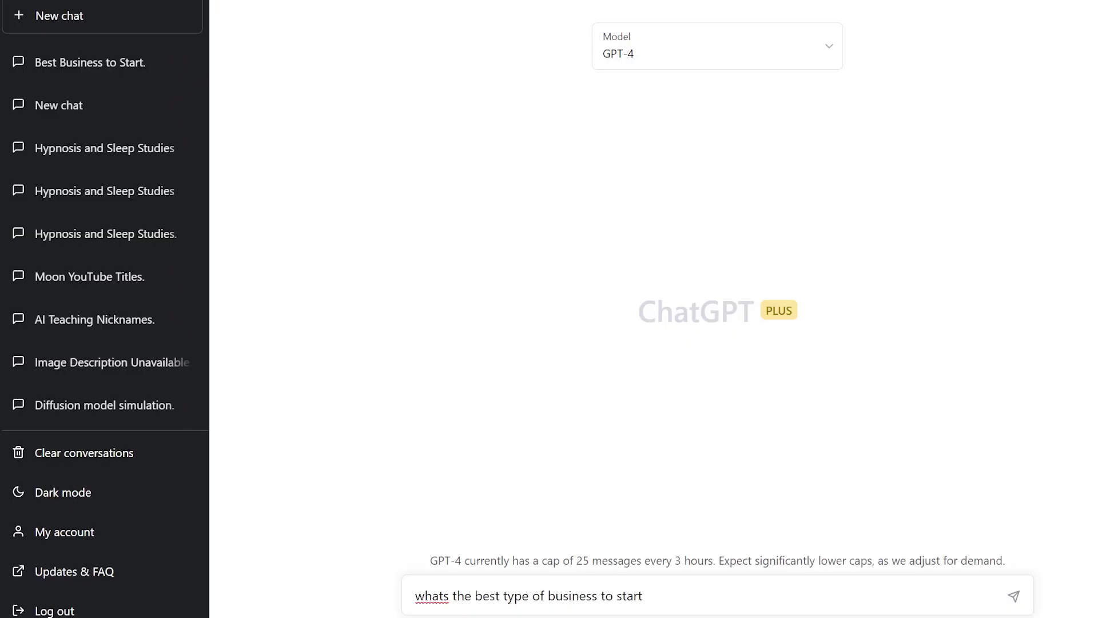
- Send the best-business question, check the model list, and start signing up for a new account
key(Return)
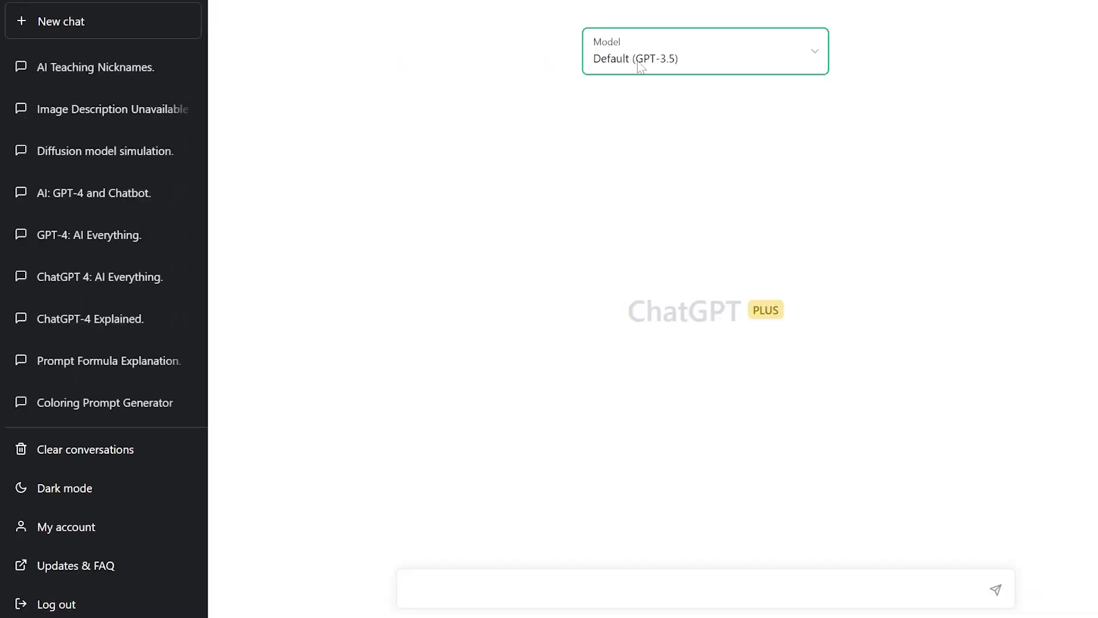
click(639, 67)
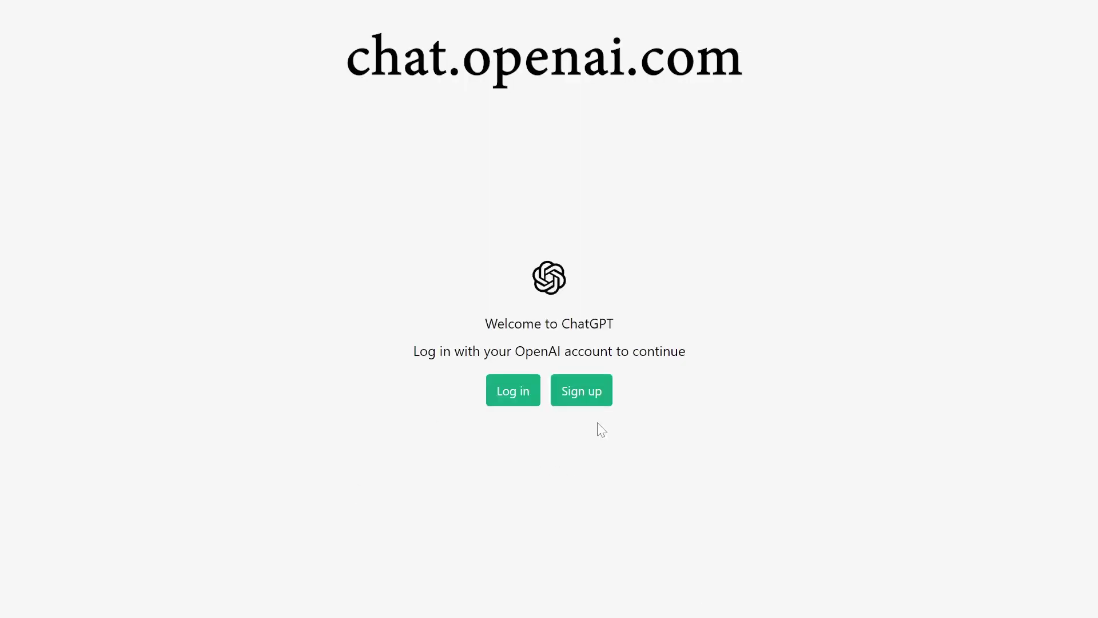
click(591, 390)
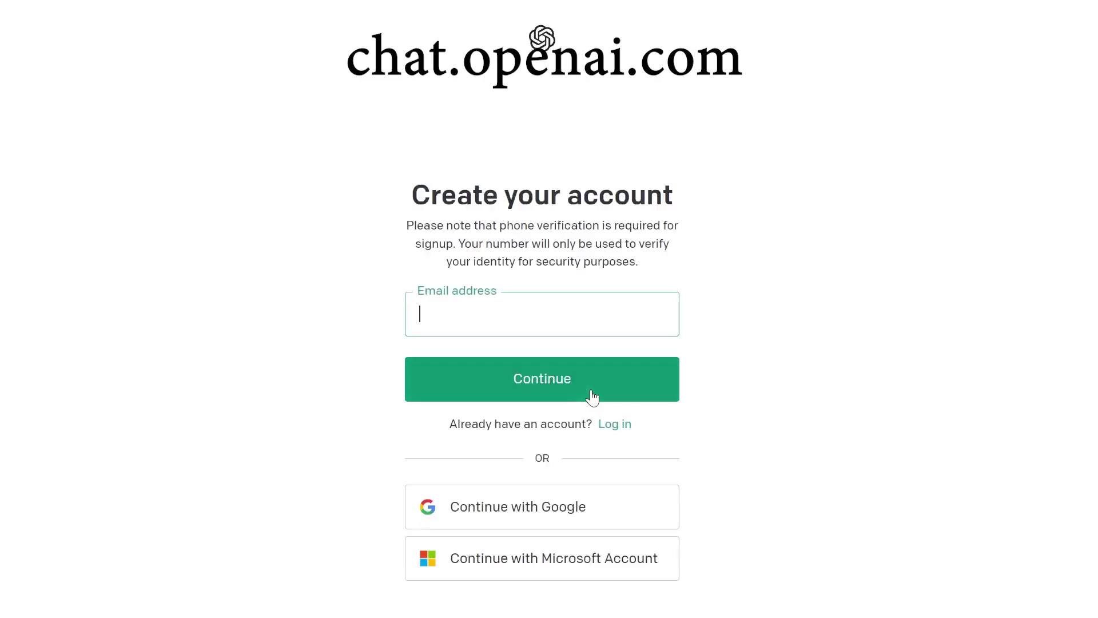
- Create the account with a suggested e-mail and strong password, then confirm the e-mail address
click(618, 335)
click(531, 372)
click(572, 421)
click(526, 479)
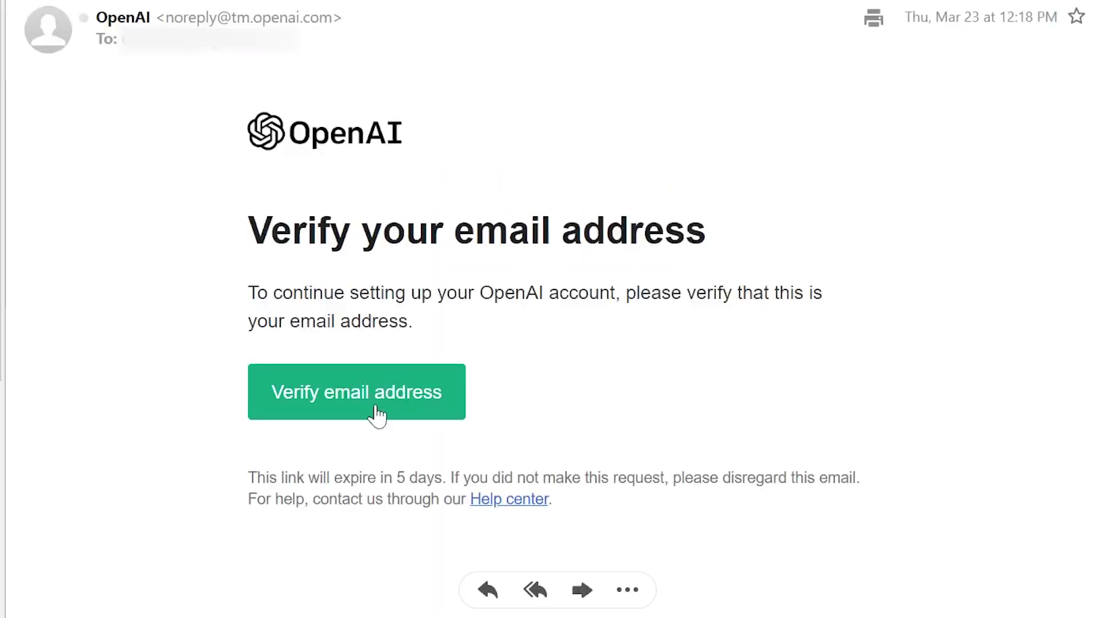
click(380, 408)
- Fill in the first and last name and send the phone verification code
text(David)
key(Tab)
text(T)
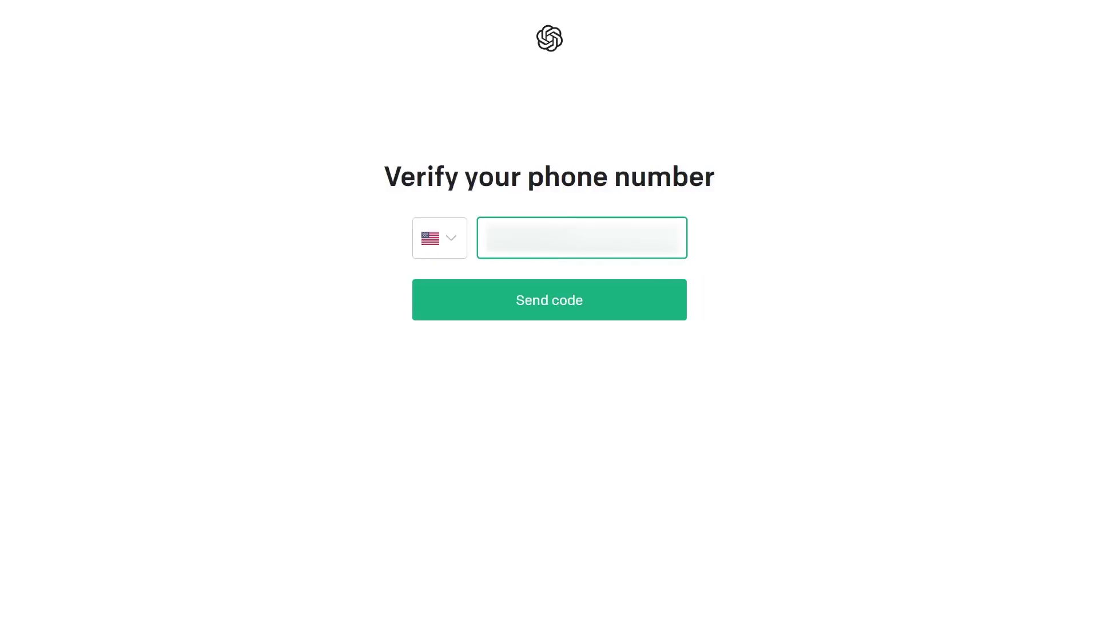
click(551, 307)
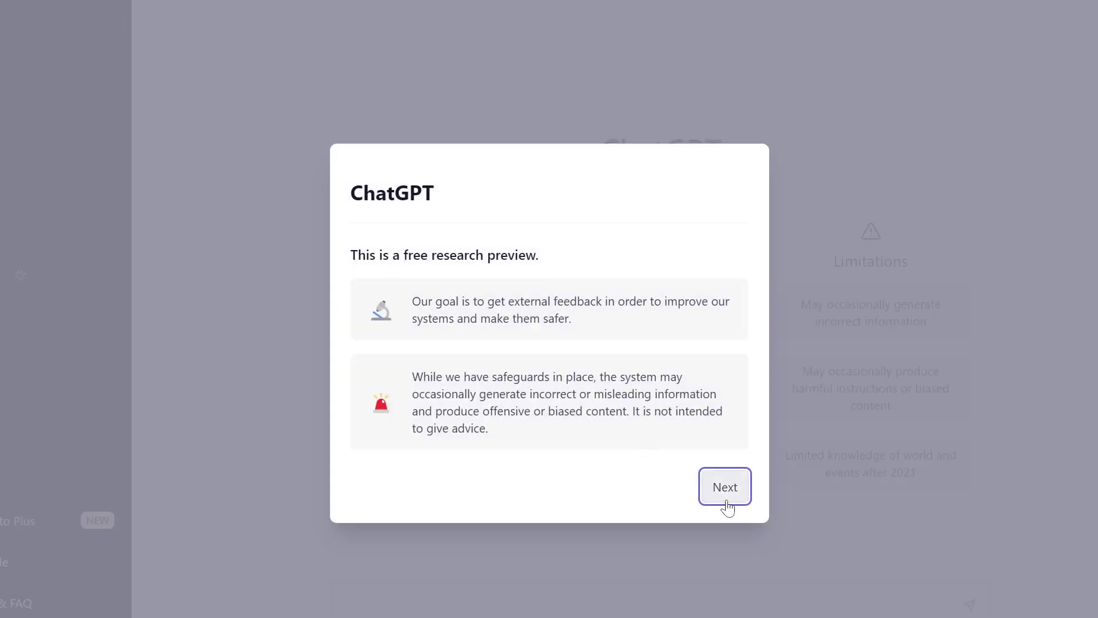
- Step through the welcome dialog pages with Next, Next, Done
click(724, 492)
click(725, 475)
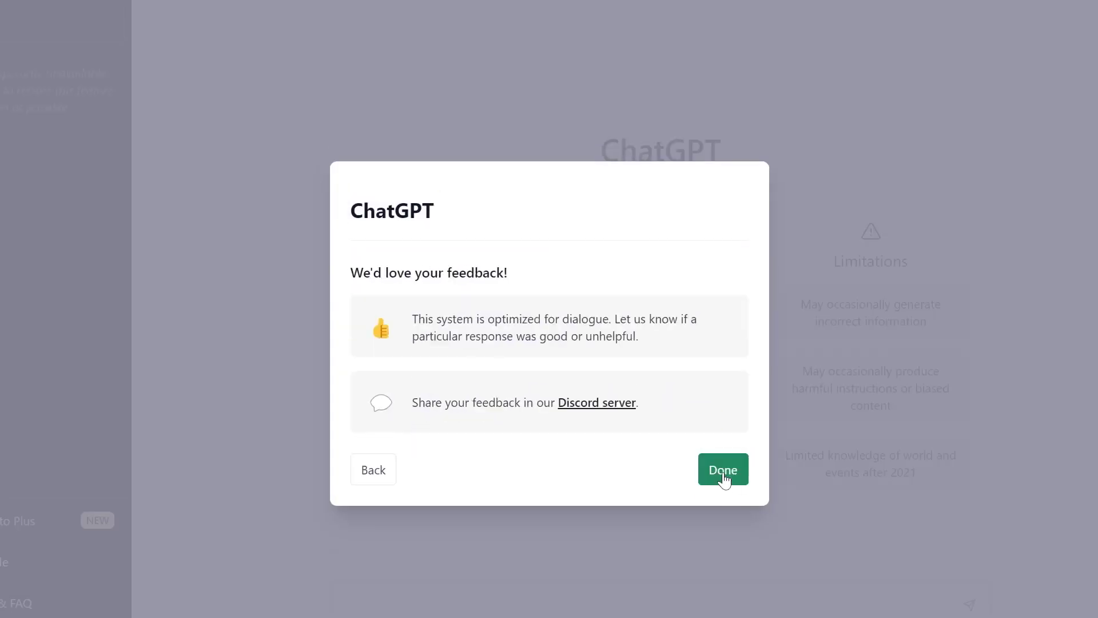
click(722, 473)
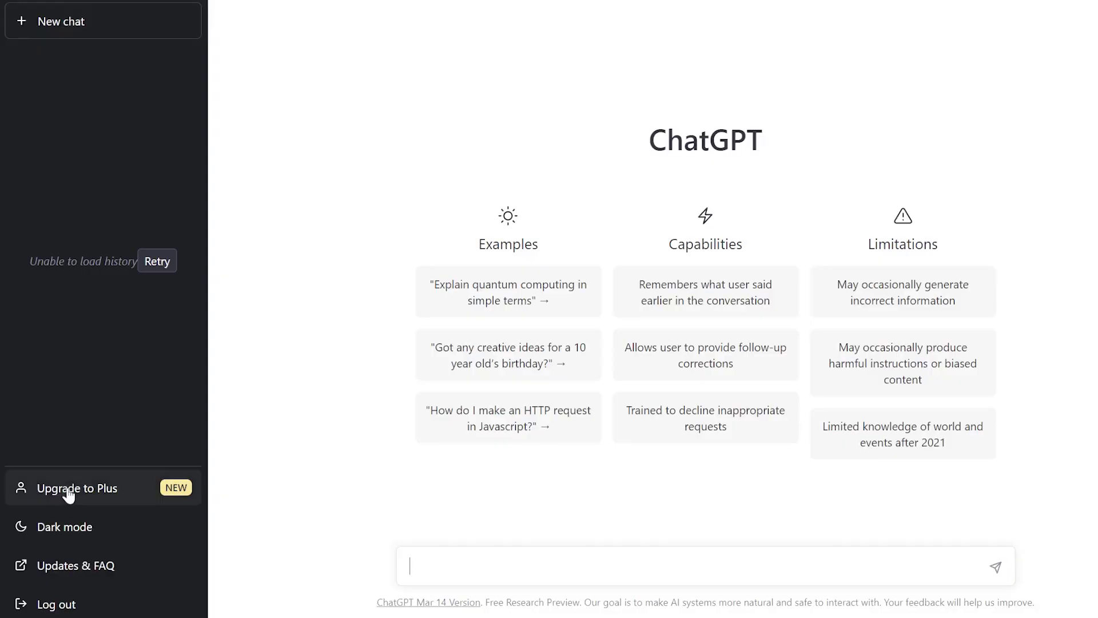
- Look over the Plus plan options, close them, and ask 'how big is the moon'
click(68, 493)
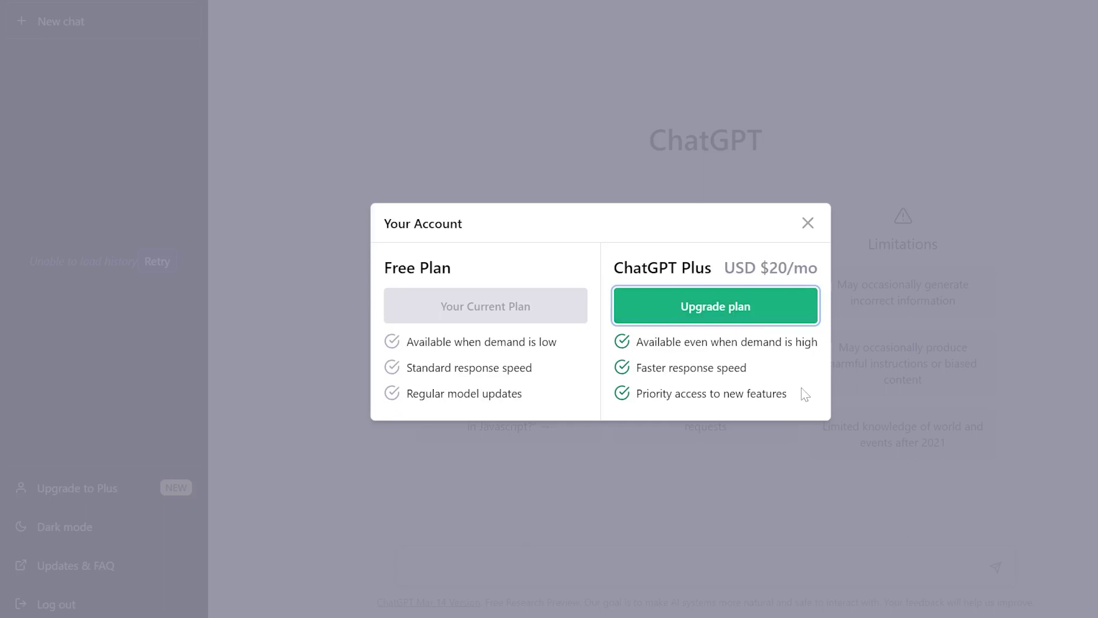
key(Escape)
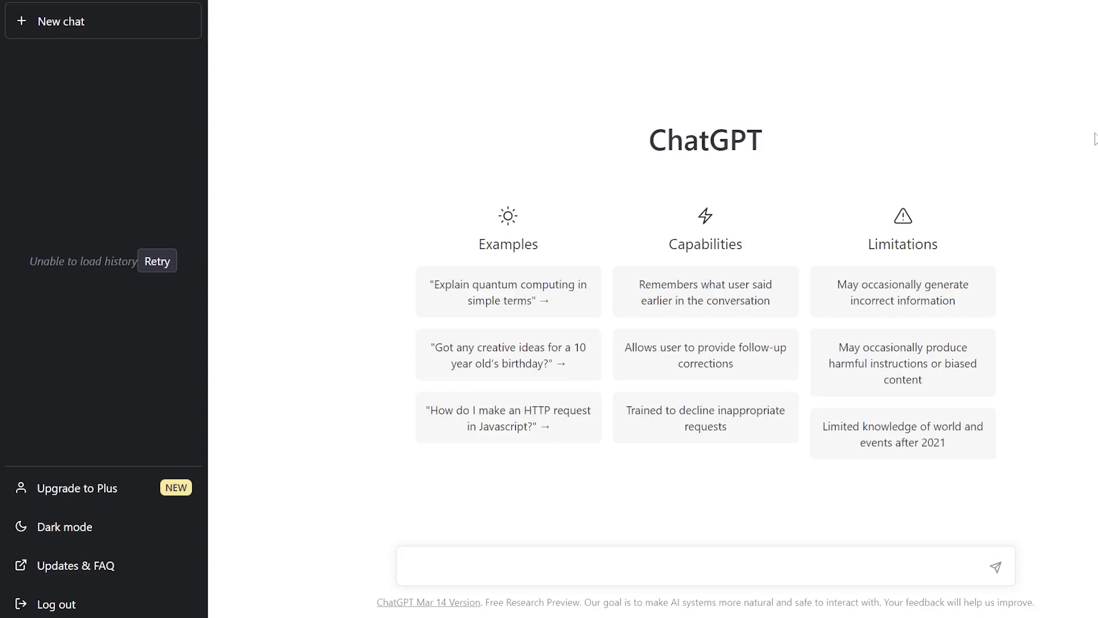
text(how)
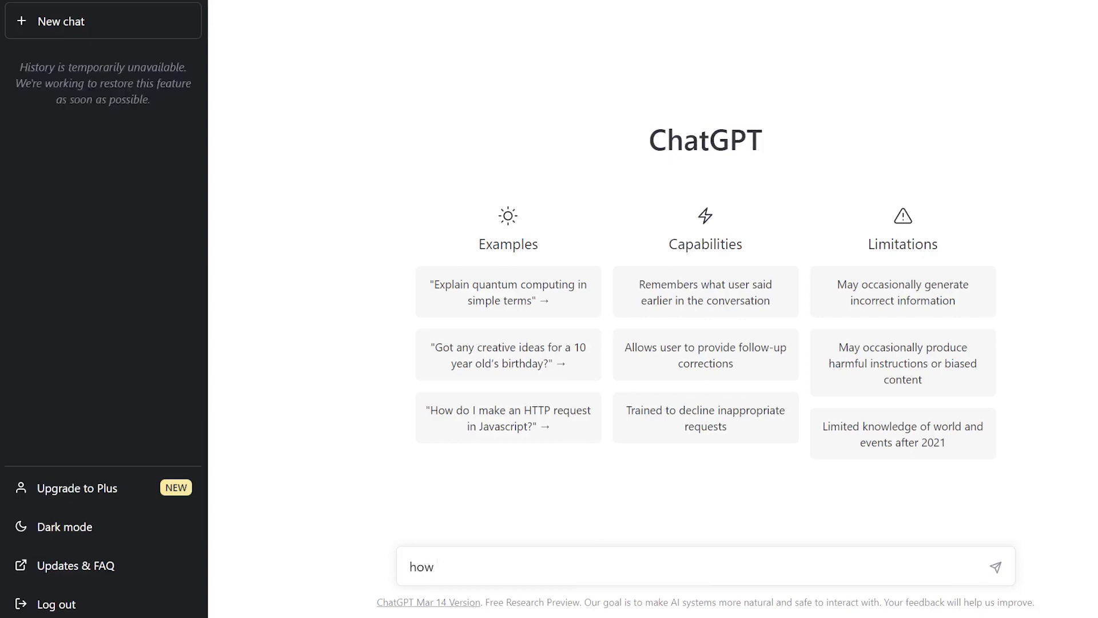
text( big is the moon)
key(Return)
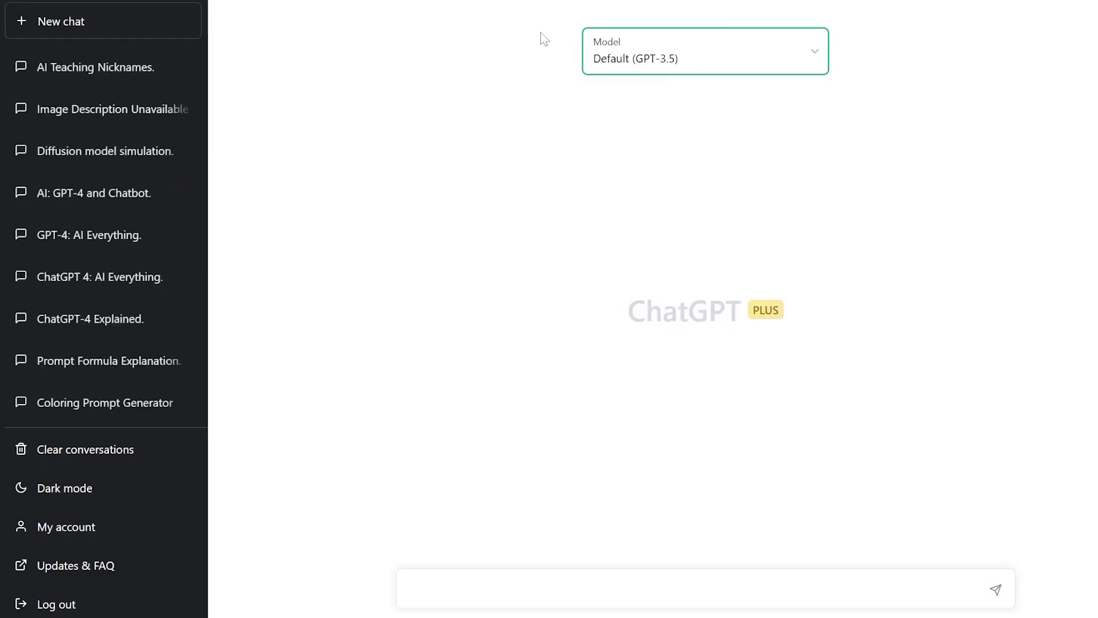
- Choose GPT-4 instead of Default (GPT-3.5) in the new chat's model dropdown
click(641, 67)
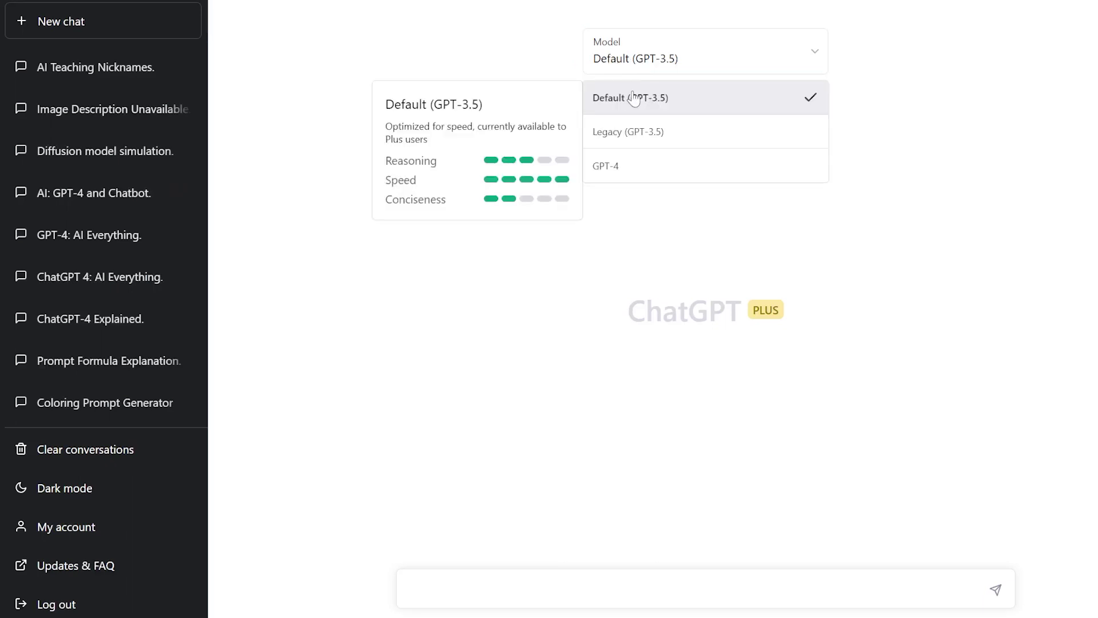
click(631, 170)
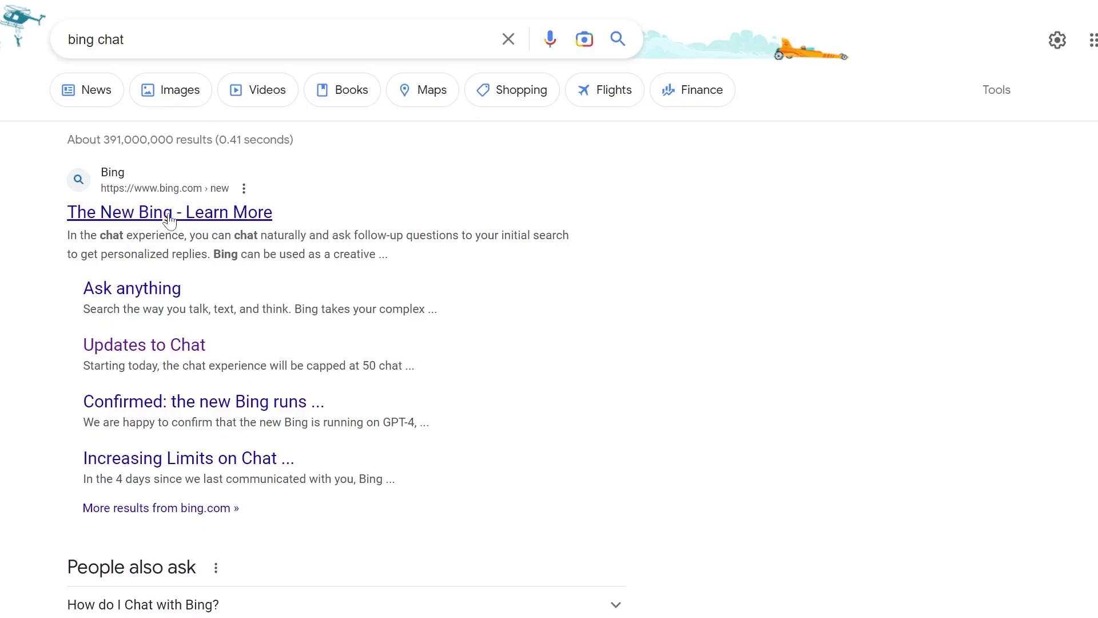
- Open The New Bing page, sign in to chat, and launch Bing chat in Microsoft Edge
click(172, 220)
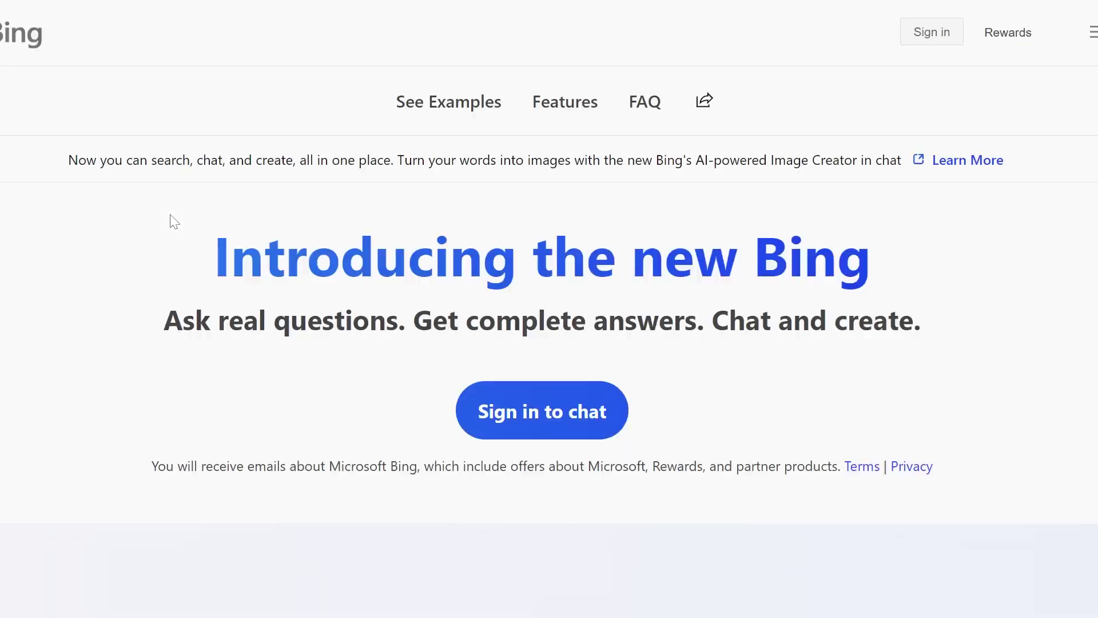
click(574, 410)
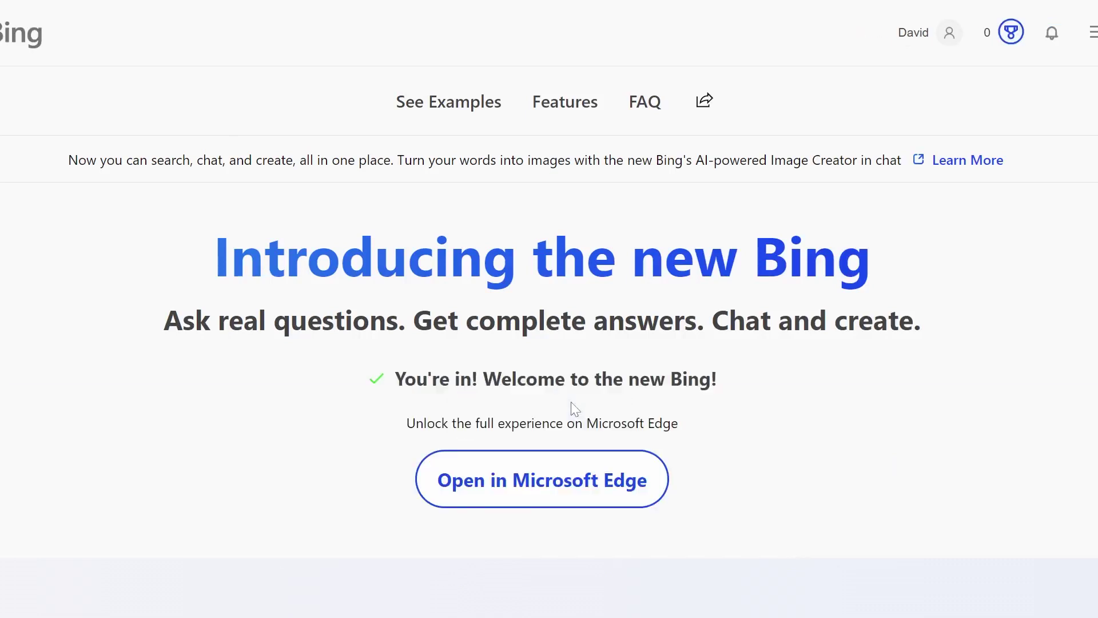
click(498, 487)
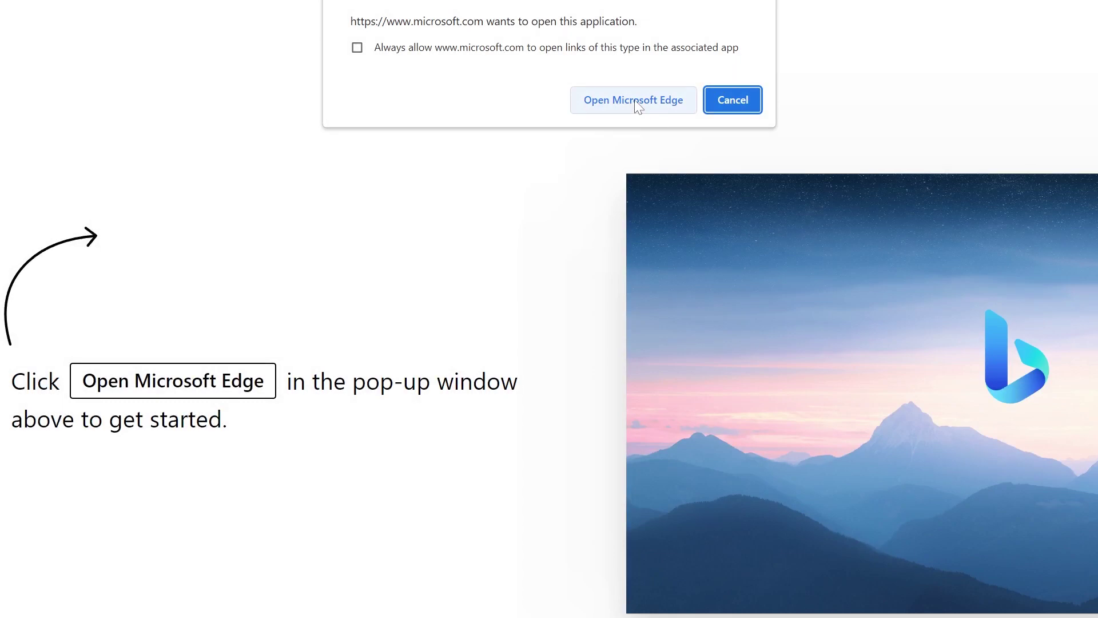
click(634, 100)
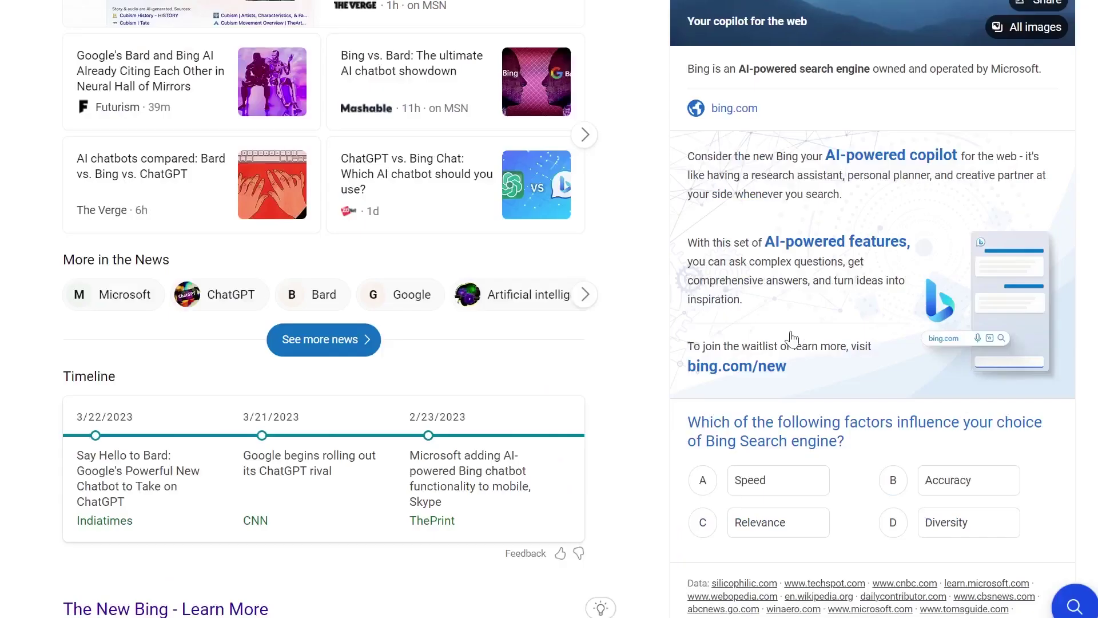
click(797, 334)
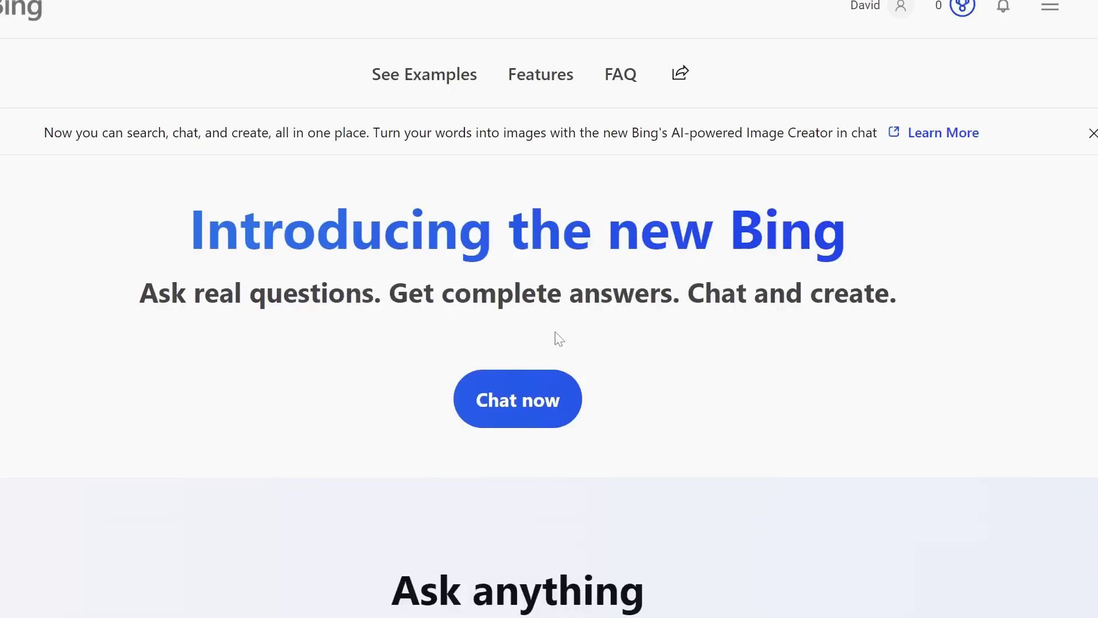
click(500, 400)
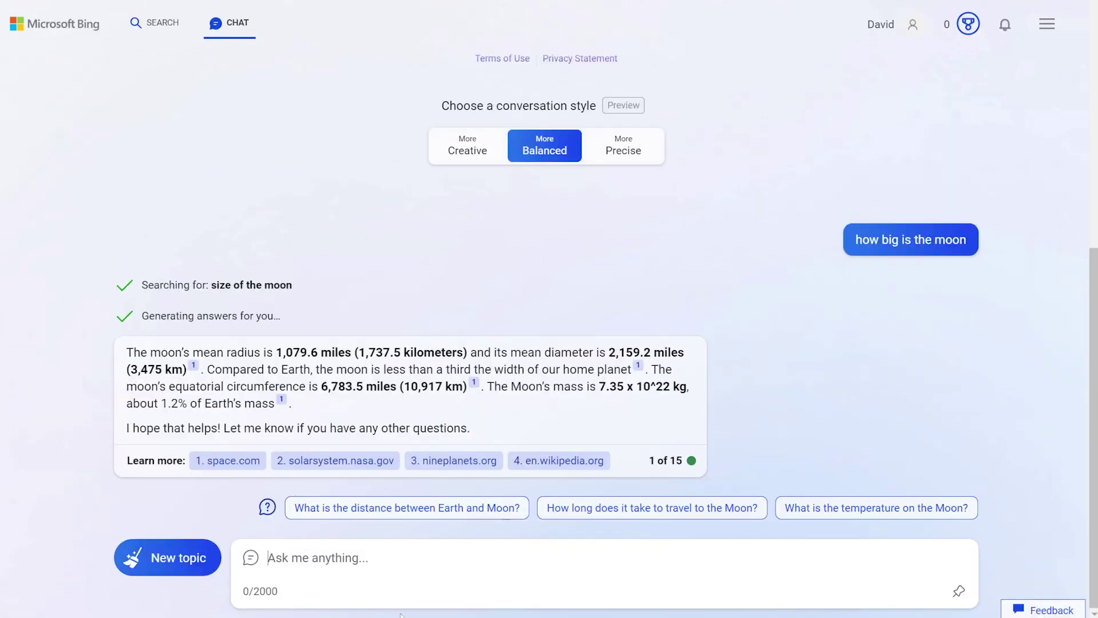
- Ask Bing chat 'list me 10 good clickable youtube titles about the moon'
text(list me 10)
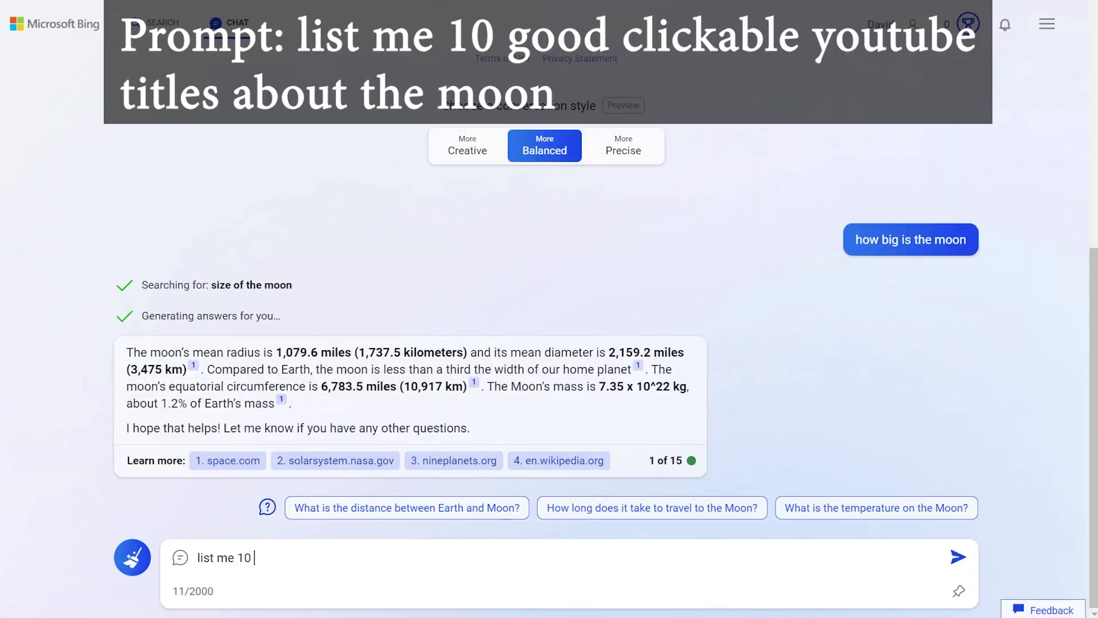
text( good clickable youtube titles about the moon)
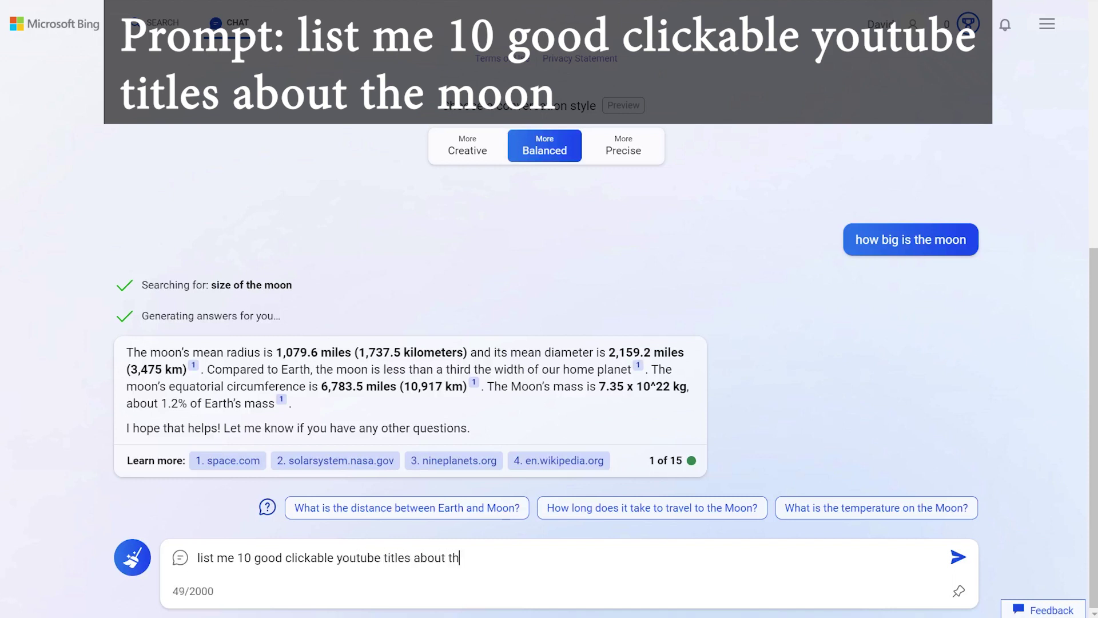
key(Return)
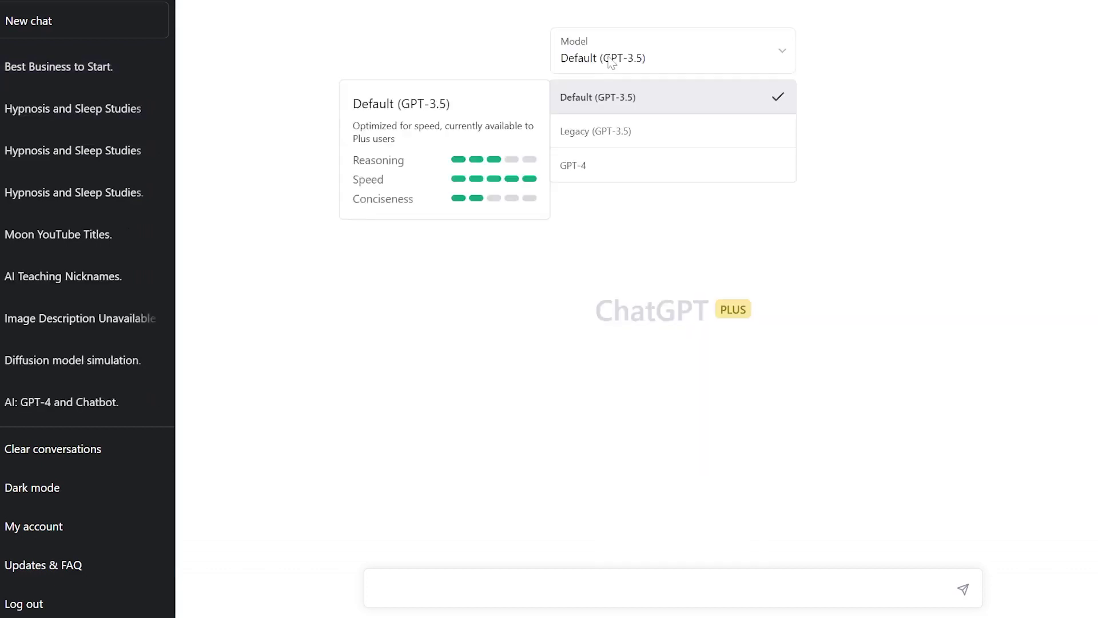
- Start a new chat and ask 'whats the best type of business to start'
click(568, 156)
text(whats the best type of business to start)
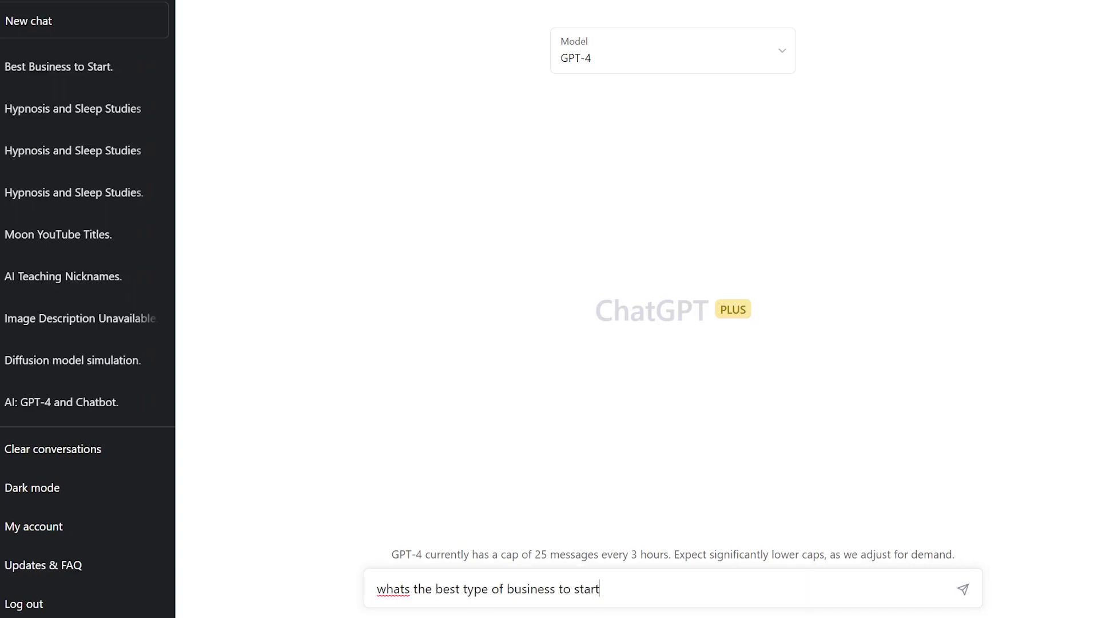
key(Return)
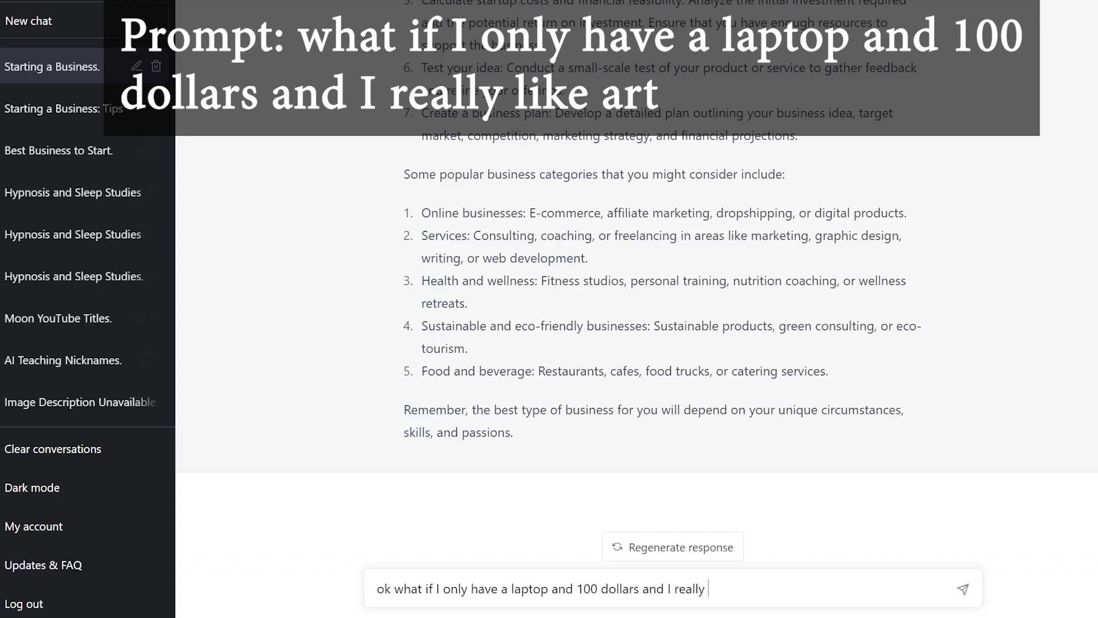
- Send the laptop-and-$100 follow-up, then request 10 print-on-demand art business names
key(Return)
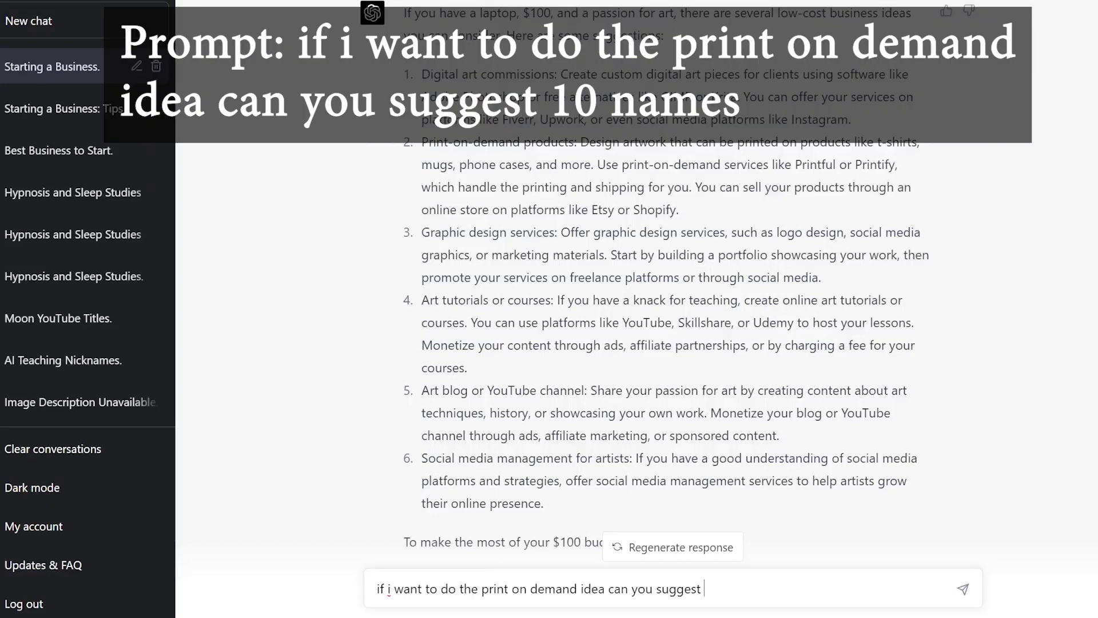
text(10 names)
key(Return)
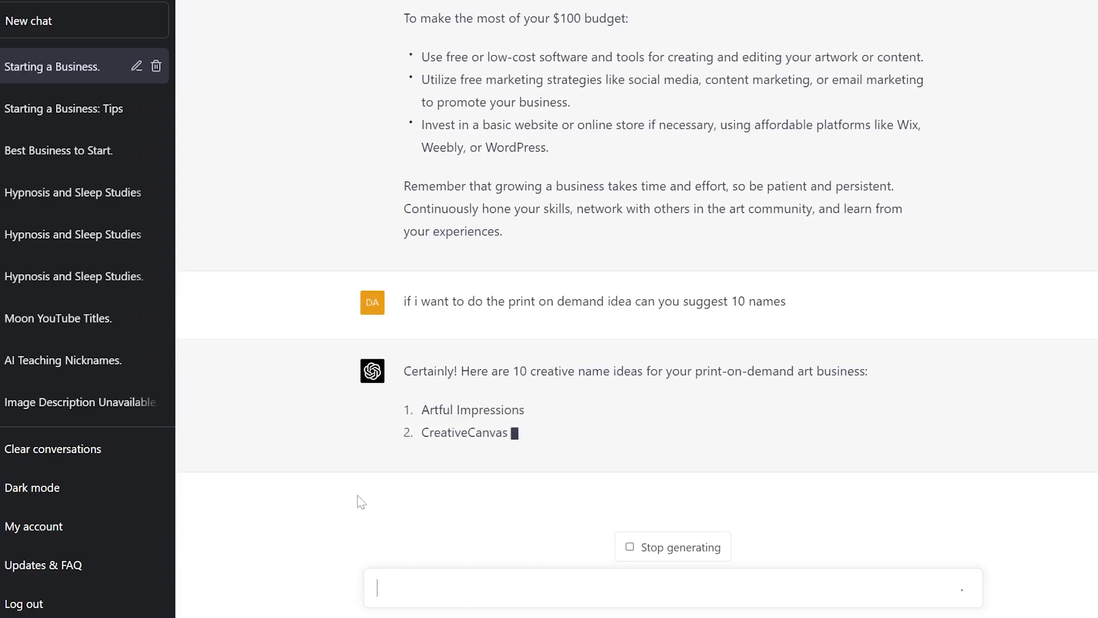